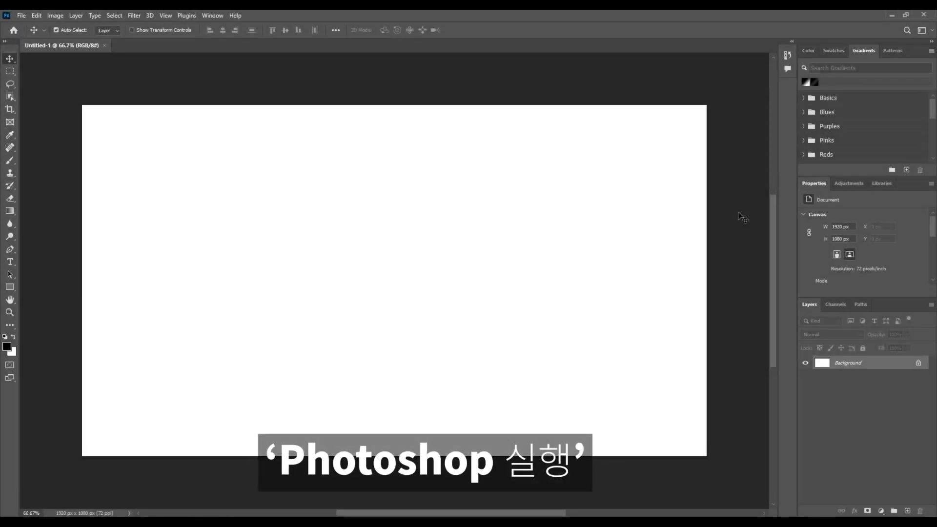
Replace the white Background with an empty transparent Layer 1 and choose the Gradient Tool.
{"action": "left_click", "coordinate": [871, 362]}
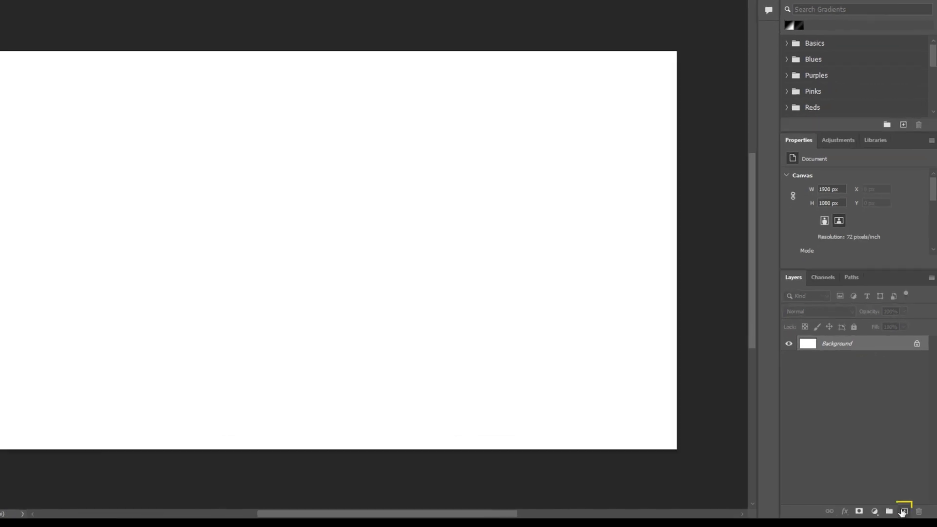
{"action": "left_click", "coordinate": [907, 511]}
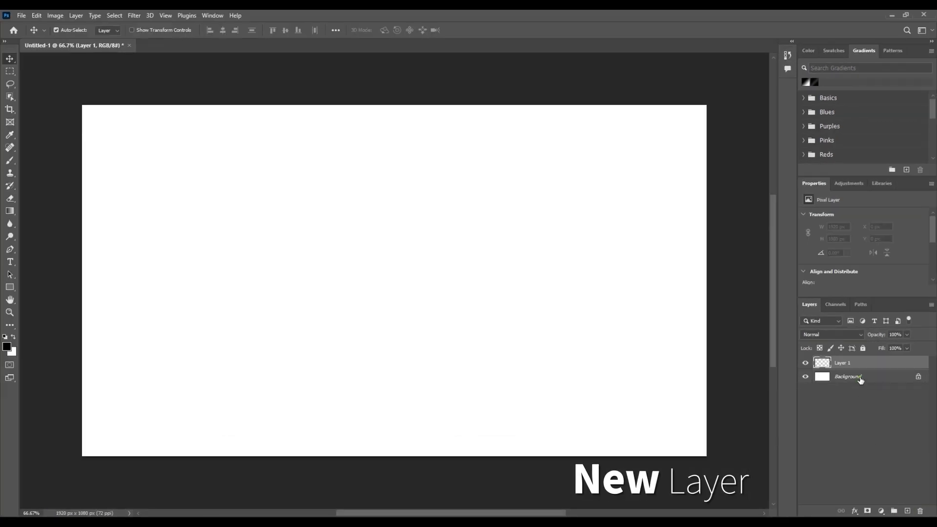
{"action": "left_click", "coordinate": [860, 378]}
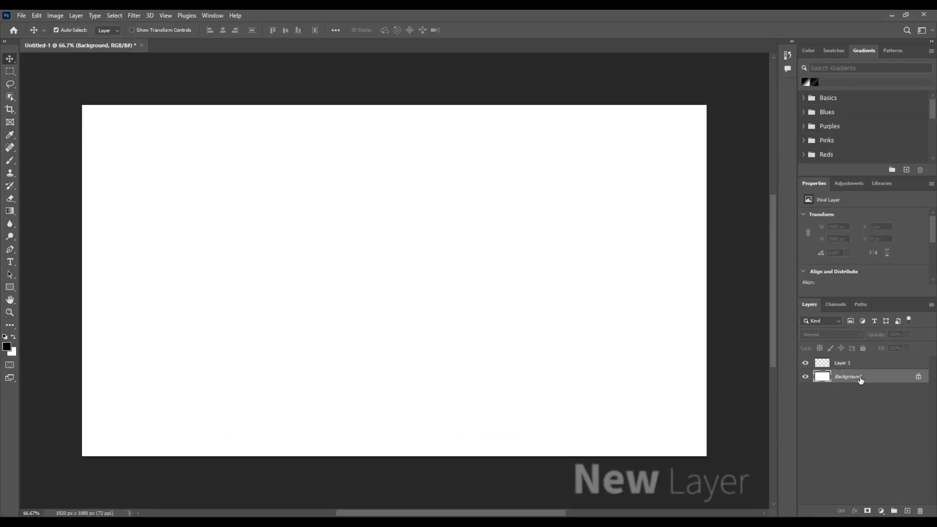
{"action": "key", "text": "Delete"}
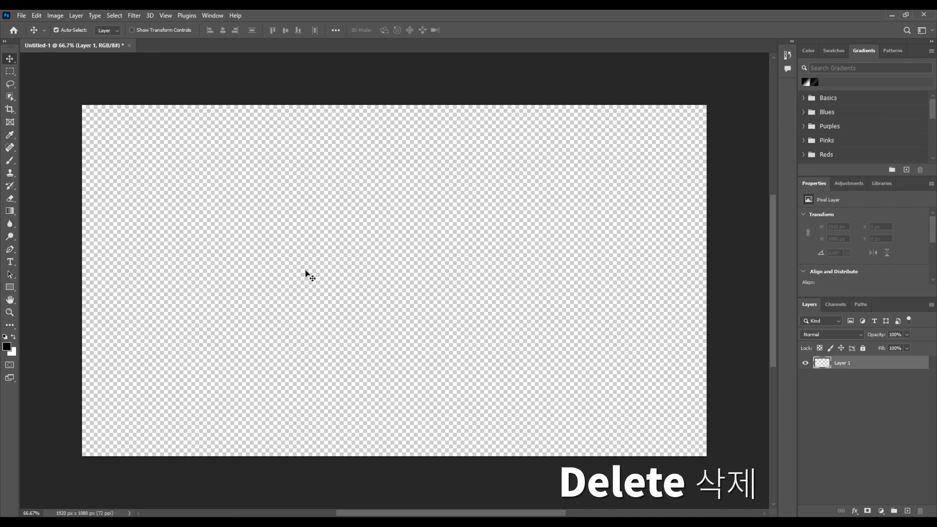
{"action": "left_click", "coordinate": [10, 211]}
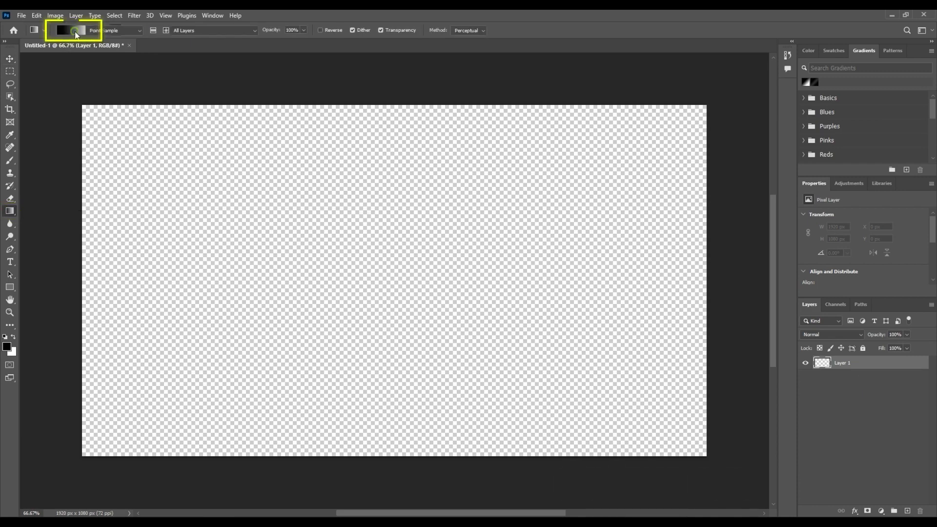
Set the gradient's left stop to near-black H220 S3 B1.
{"action": "left_click", "coordinate": [75, 35]}
{"action": "left_click", "coordinate": [351, 264]}
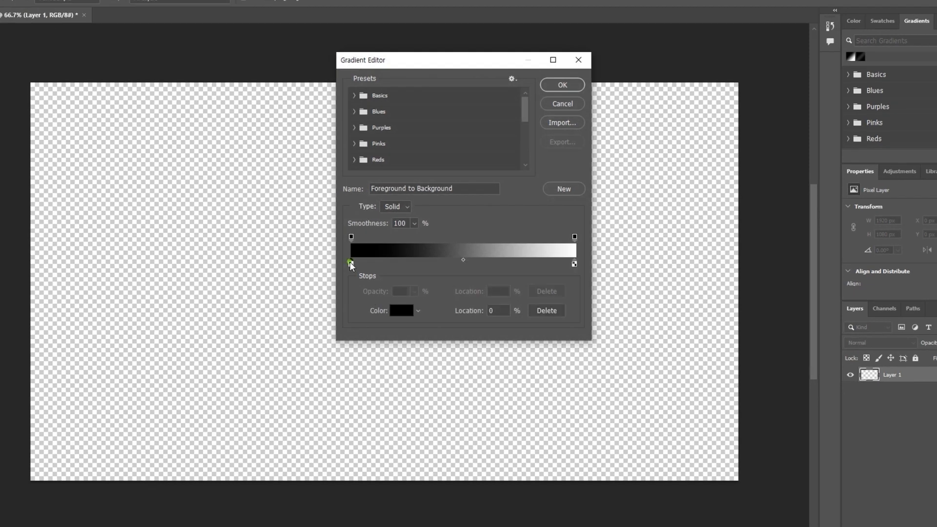
{"action": "left_click", "coordinate": [401, 310]}
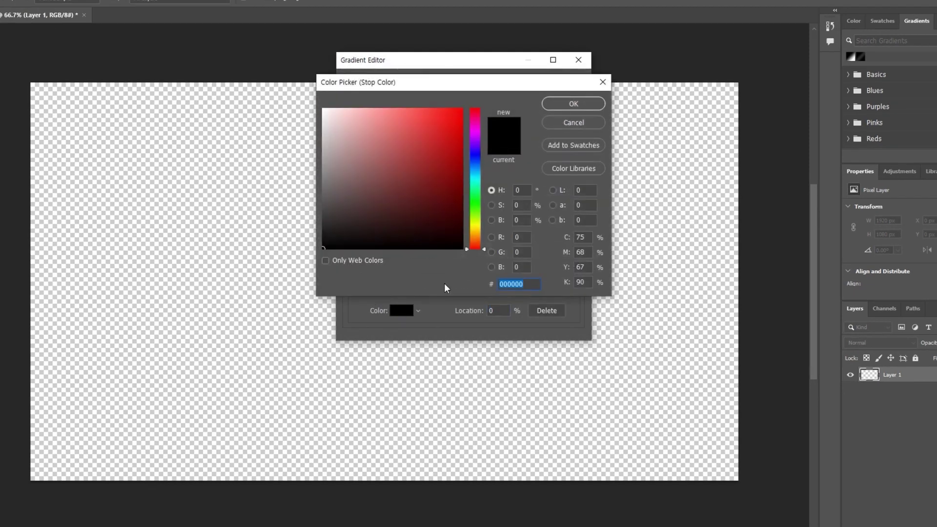
{"action": "type", "text": "220"}
{"action": "key", "text": "Tab"}
{"action": "type", "text": "3"}
{"action": "key", "text": "Tab"}
{"action": "type", "text": "1"}
{"action": "key", "text": "Return"}
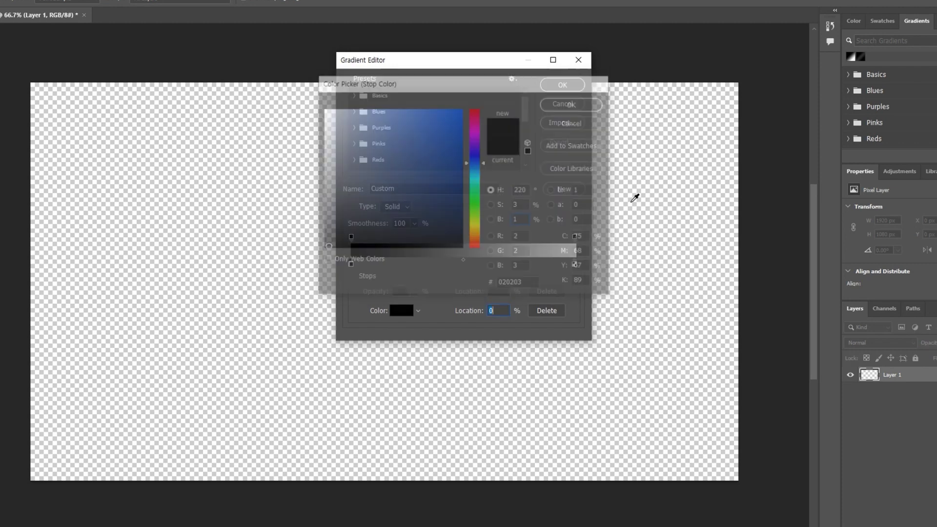
Give the right stop the same near-black H220 S3 B1 and add a middle stop at 50%.
{"action": "left_click", "coordinate": [574, 264]}
{"action": "left_click", "coordinate": [402, 310]}
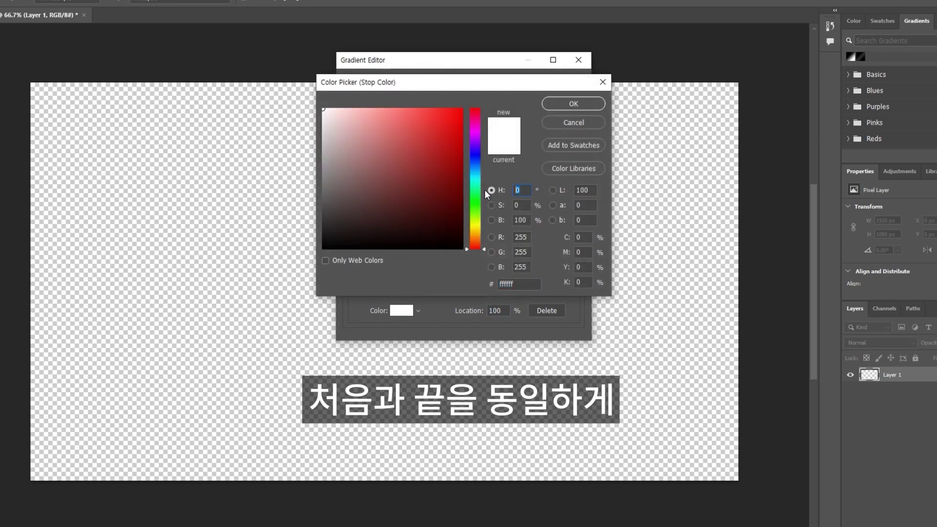
{"action": "type", "text": "220"}
{"action": "key", "text": "Tab"}
{"action": "type", "text": "3"}
{"action": "key", "text": "Tab"}
{"action": "type", "text": "1"}
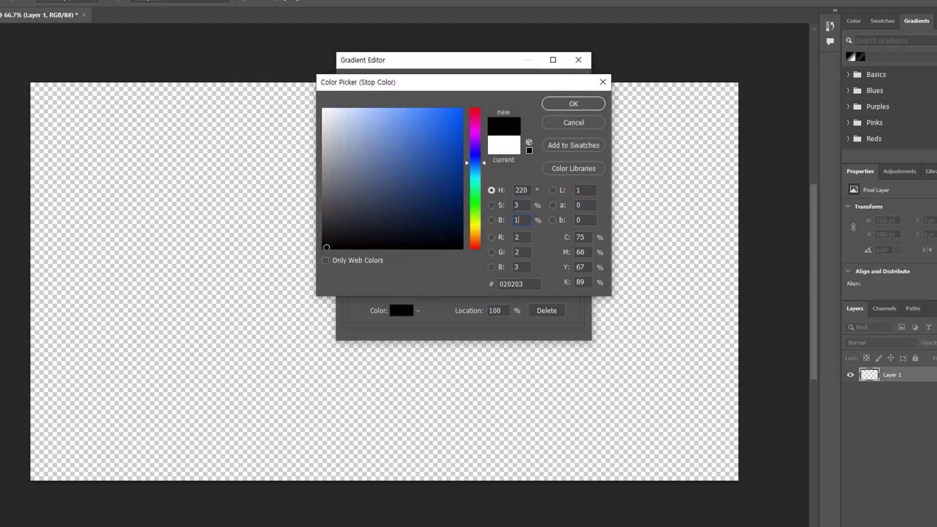
{"action": "key", "text": "Return"}
{"action": "left_click", "coordinate": [463, 264]}
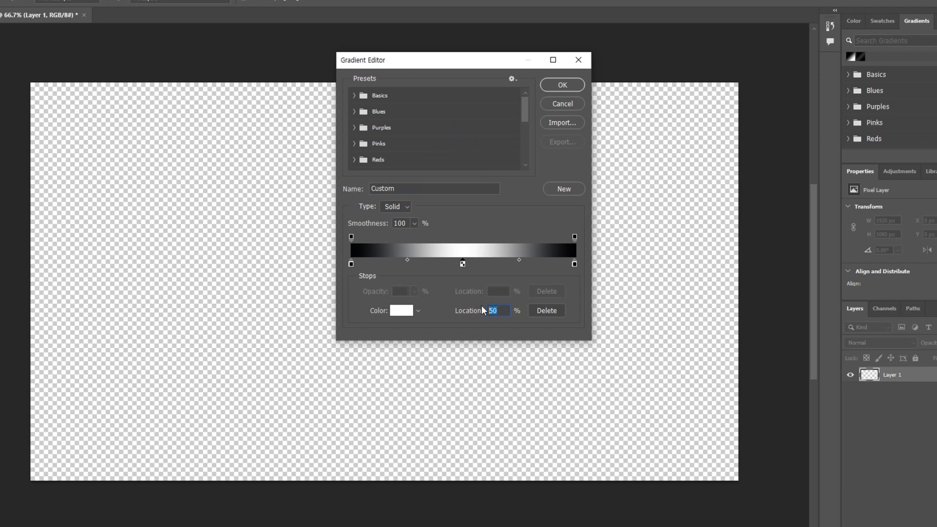
{"action": "key", "text": "Return"}
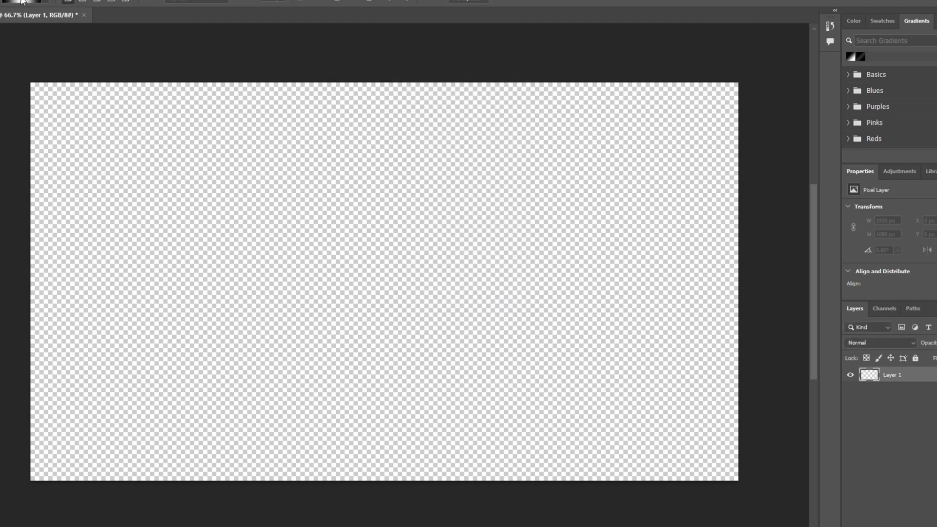
Colour the 50% middle stop dark charcoal H220 S3 B19 and accept the gradient.
{"action": "left_click", "coordinate": [21, 2]}
{"action": "left_click", "coordinate": [461, 265]}
{"action": "left_click", "coordinate": [398, 311]}
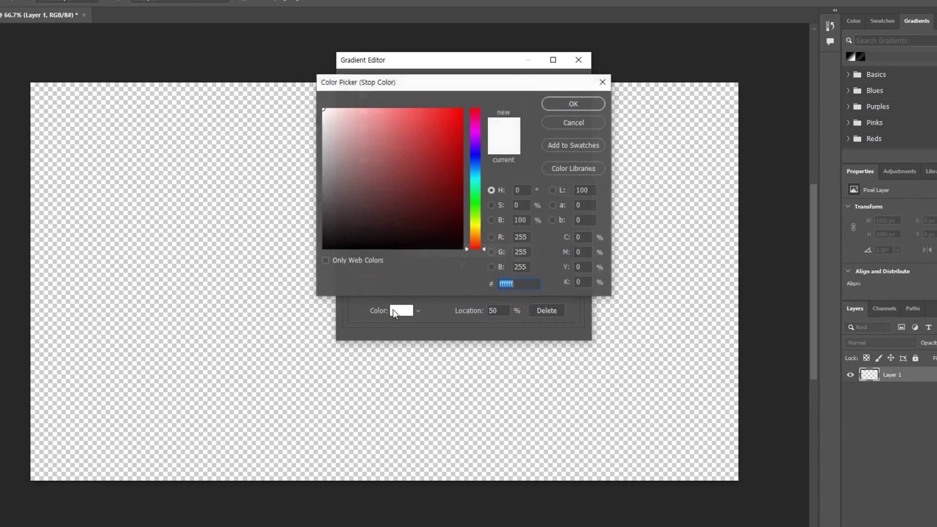
{"action": "type", "text": "220"}
{"action": "key", "text": "Tab"}
{"action": "type", "text": "3"}
{"action": "key", "text": "Tab"}
{"action": "type", "text": "18"}
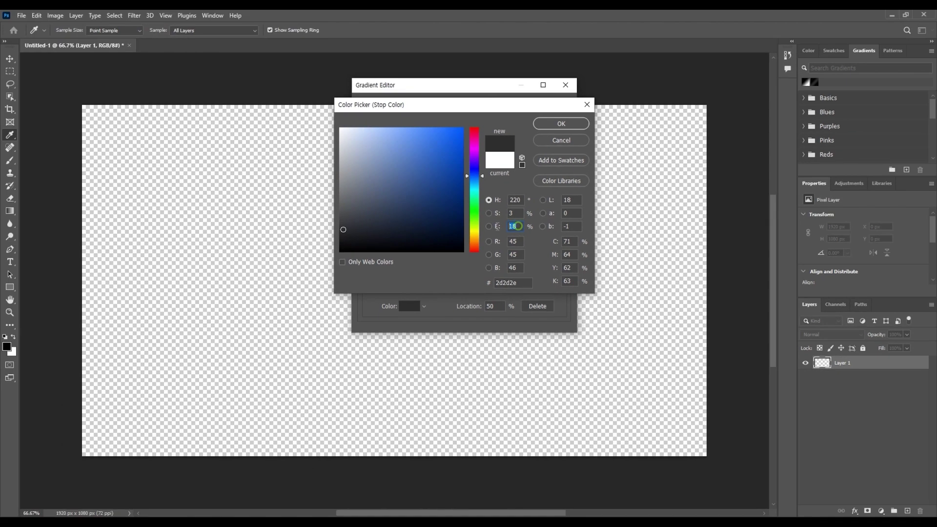
{"action": "key", "text": "BackSpace"}
{"action": "type", "text": "9"}
{"action": "left_click", "coordinate": [561, 124]}
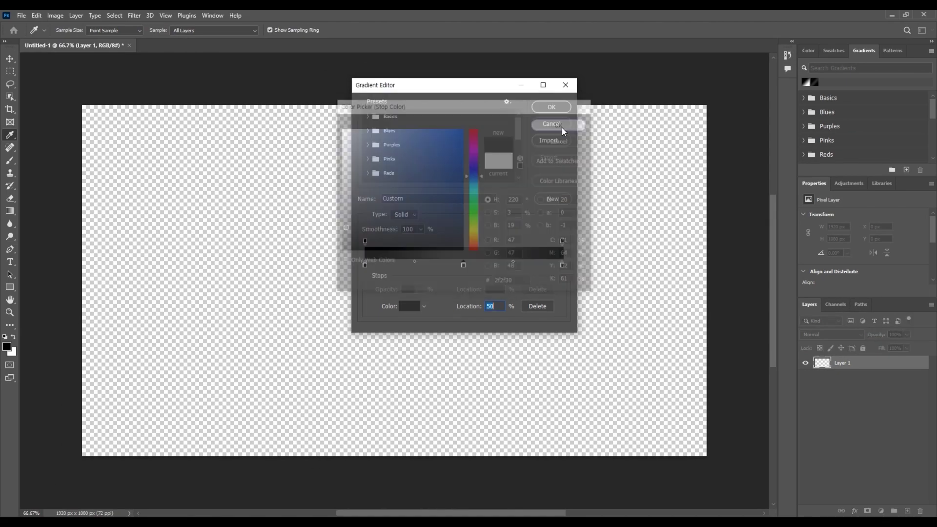
{"action": "left_click", "coordinate": [551, 108]}
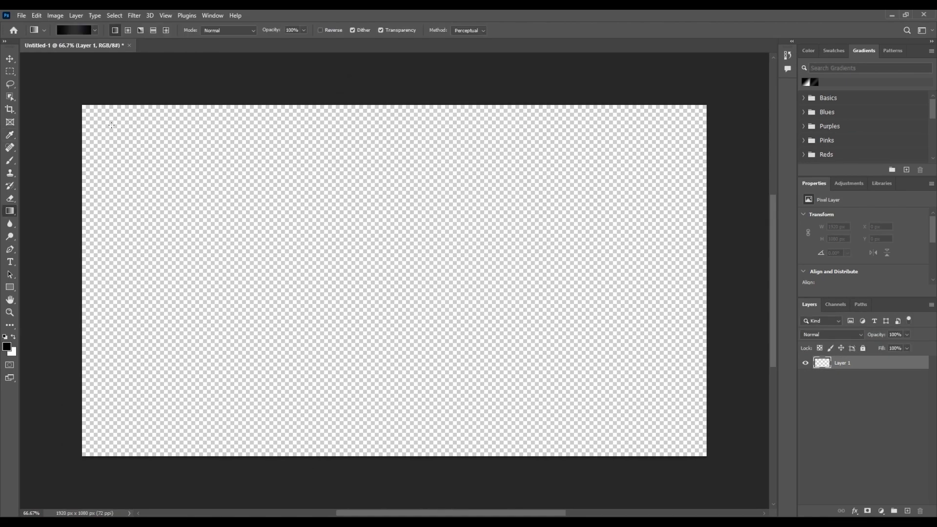
Fill Layer 1 with a top-left to bottom-right gradient, duplicate it, and make the copy a Smart Object.
{"action": "left_click_drag", "start_coordinate": [79, 106], "coordinate": [708, 456]}
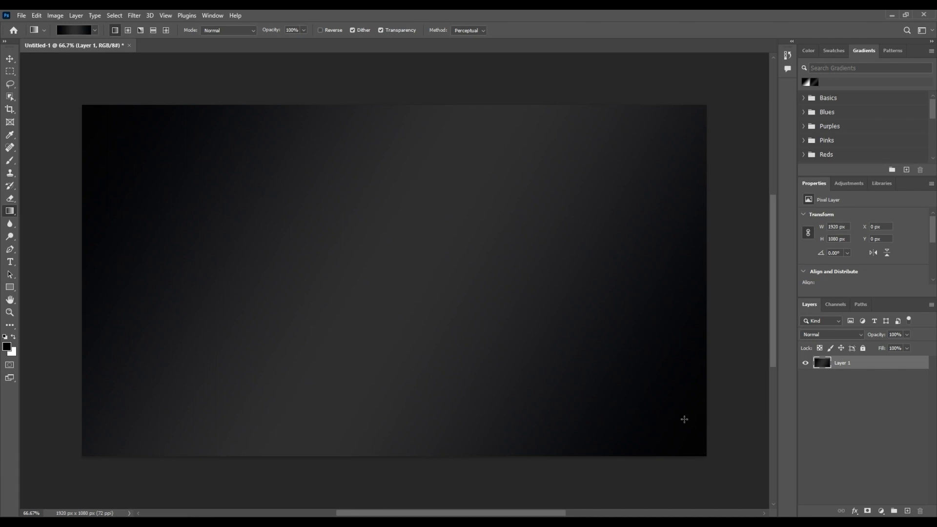
{"action": "left_click", "coordinate": [9, 59]}
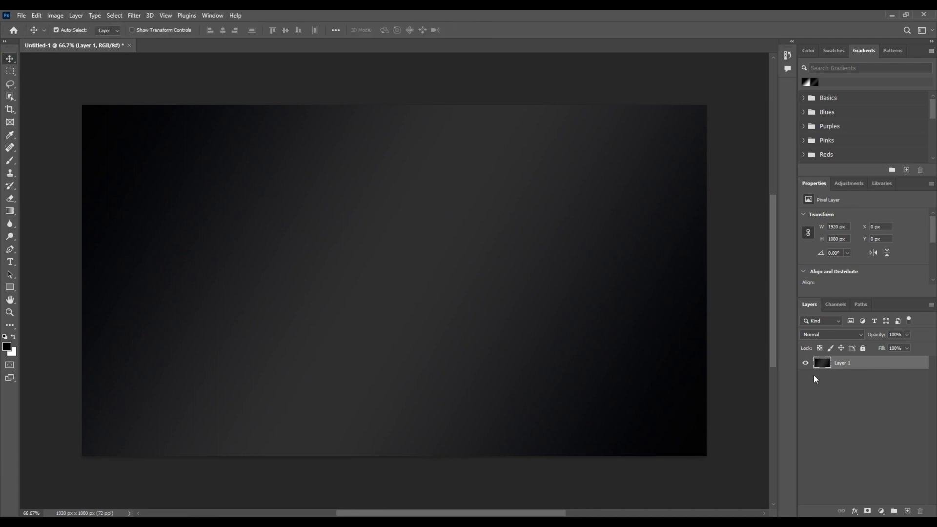
{"action": "key", "text": "ctrl+j"}
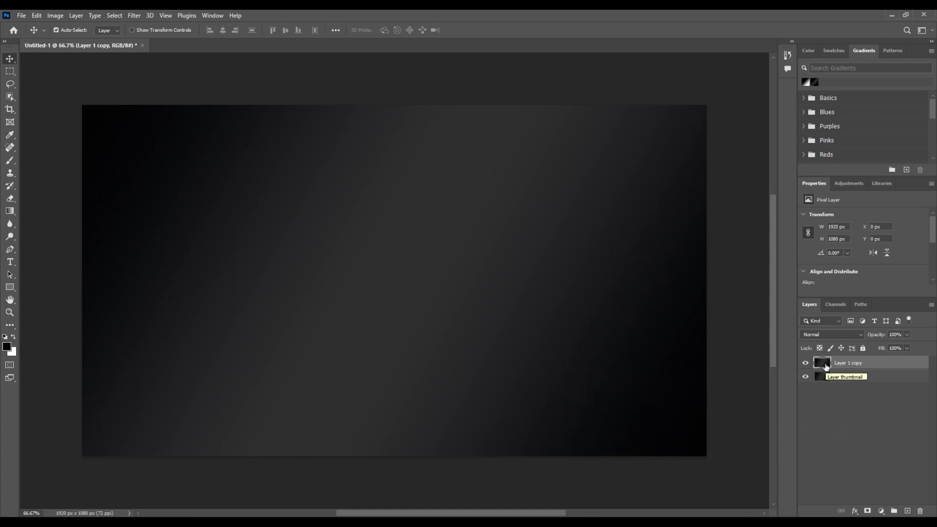
{"action": "right_click", "coordinate": [847, 368]}
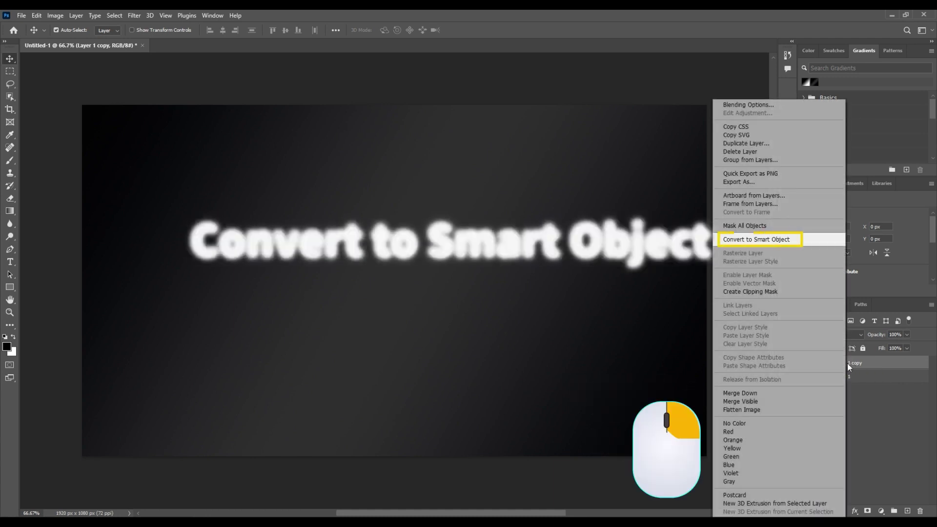
{"action": "left_click", "coordinate": [795, 240]}
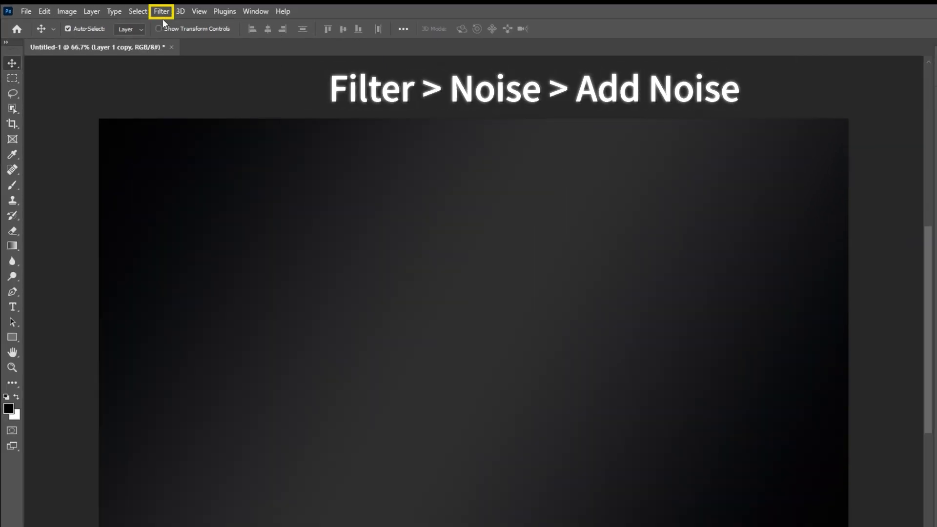
Apply Add Noise to Layer 1 copy at 400%, Gaussian, Monochromatic.
{"action": "left_click", "coordinate": [161, 11]}
{"action": "mouse_move", "coordinate": [220, 194]}
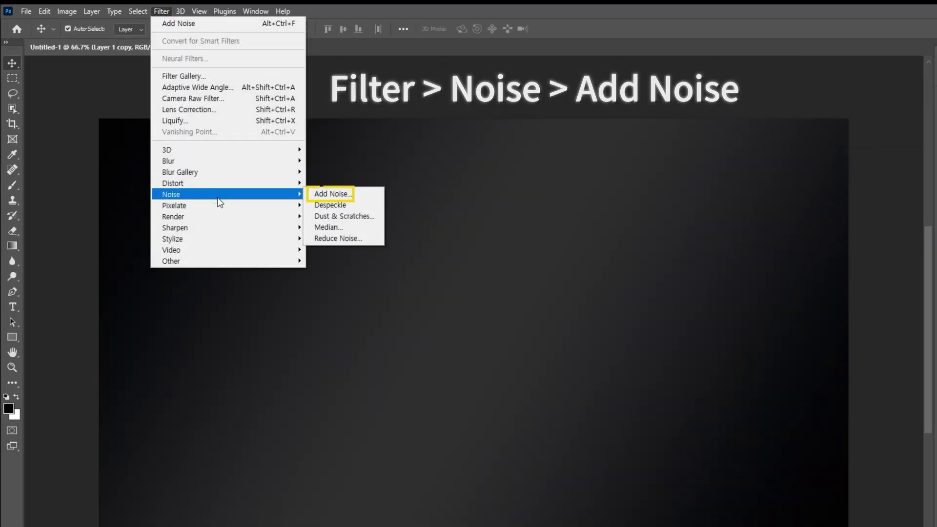
{"action": "left_click", "coordinate": [332, 195]}
{"action": "type", "text": "400"}
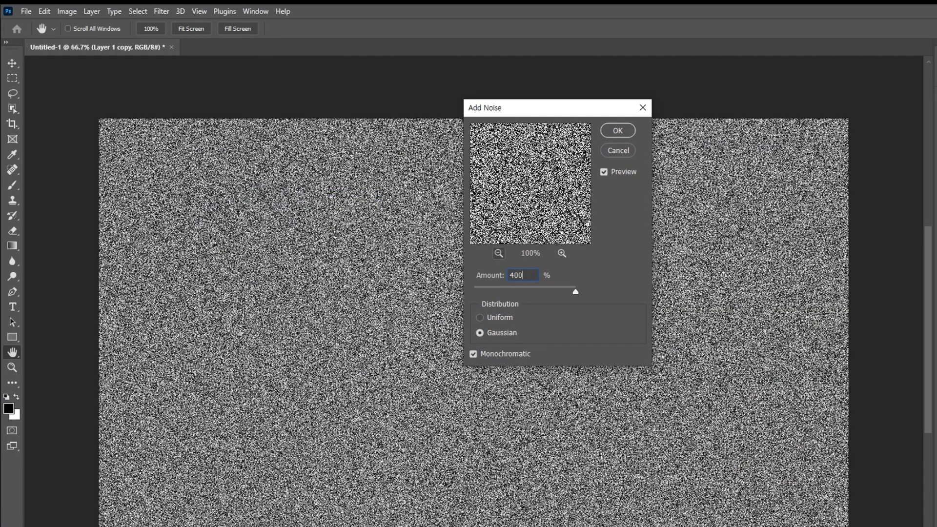
{"action": "left_click", "coordinate": [511, 334]}
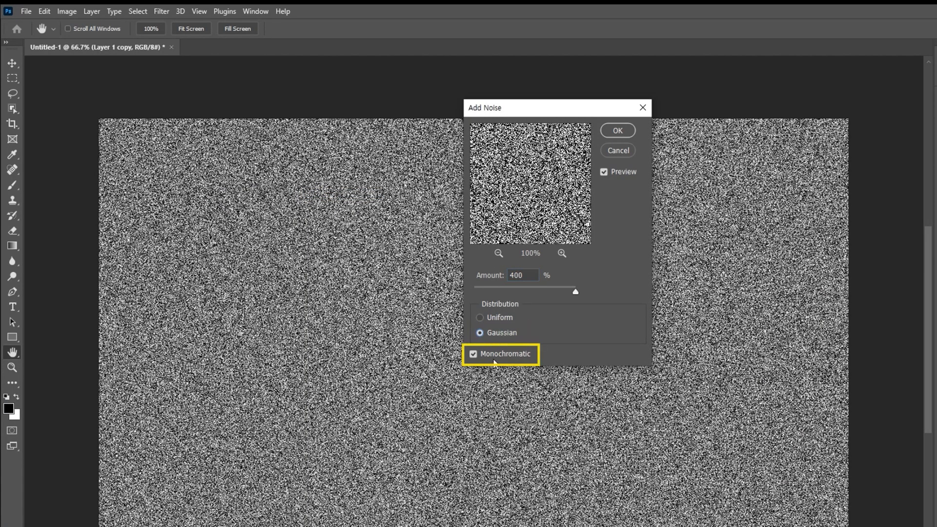
{"action": "left_click", "coordinate": [502, 359]}
{"action": "left_click", "coordinate": [502, 359]}
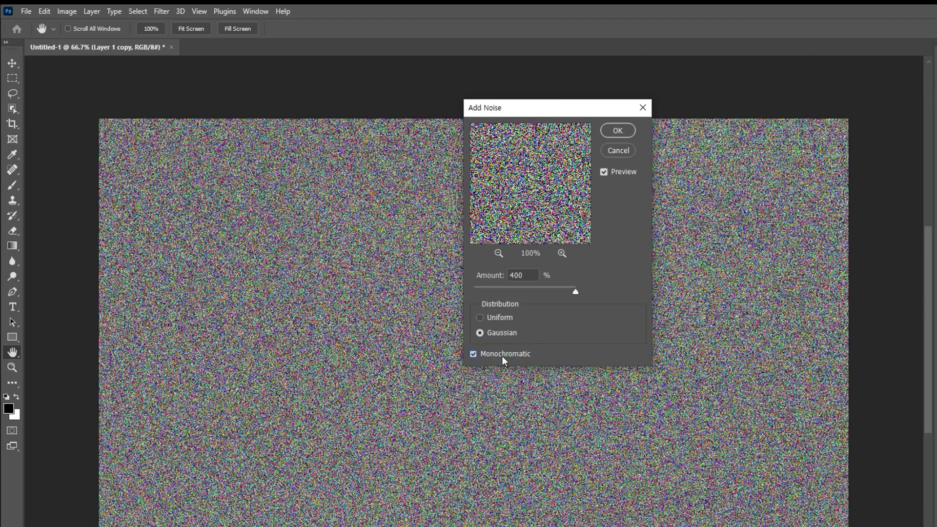
{"action": "left_click", "coordinate": [502, 356]}
{"action": "left_click", "coordinate": [502, 356]}
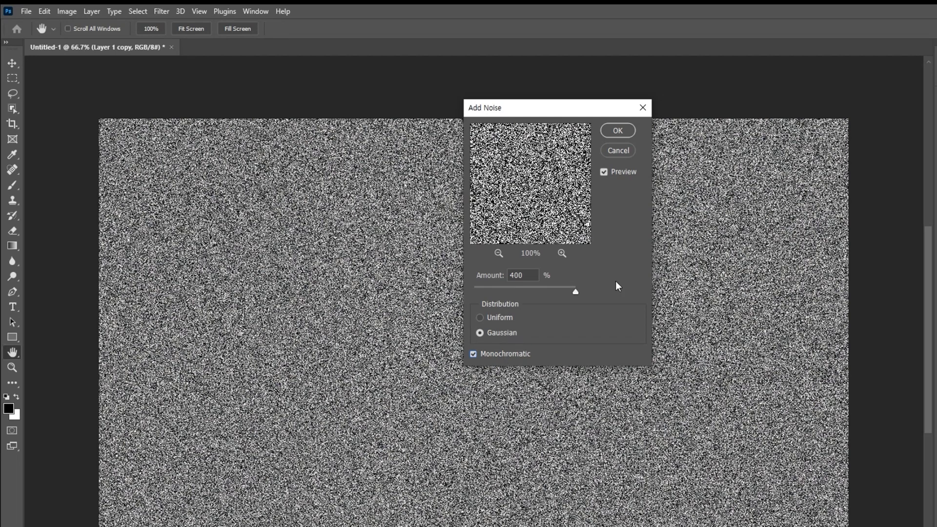
{"action": "left_click", "coordinate": [622, 131]}
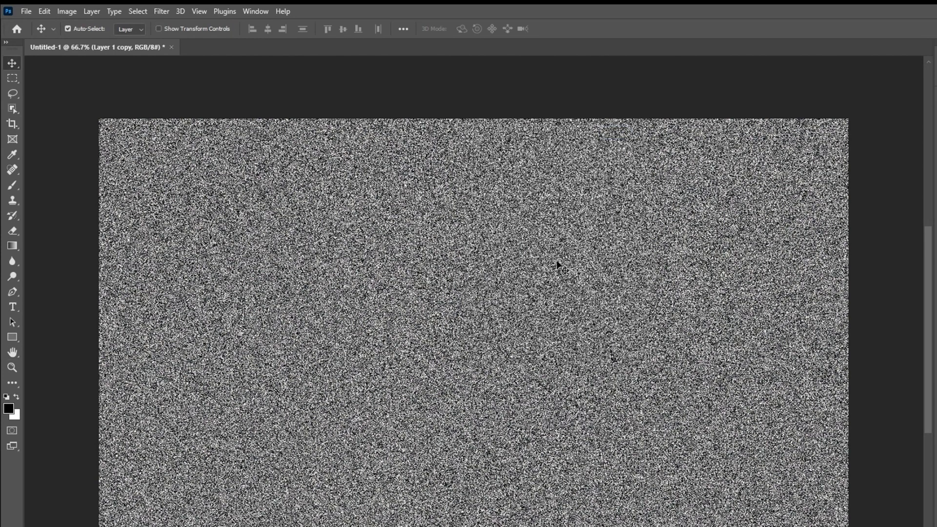
Apply a Motion Blur with 50° angle and 150 px distance to the noise layer.
{"action": "left_click", "coordinate": [162, 11]}
{"action": "mouse_move", "coordinate": [168, 160]}
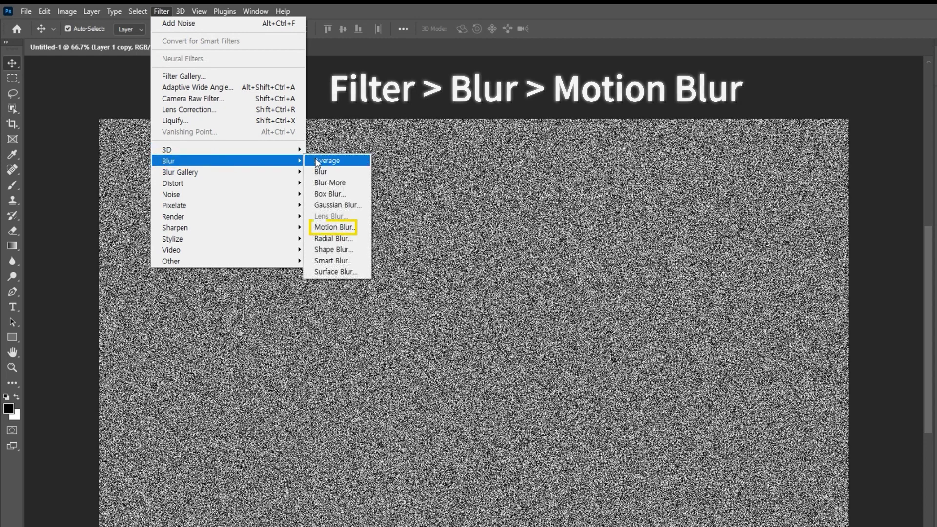
{"action": "left_click", "coordinate": [360, 233]}
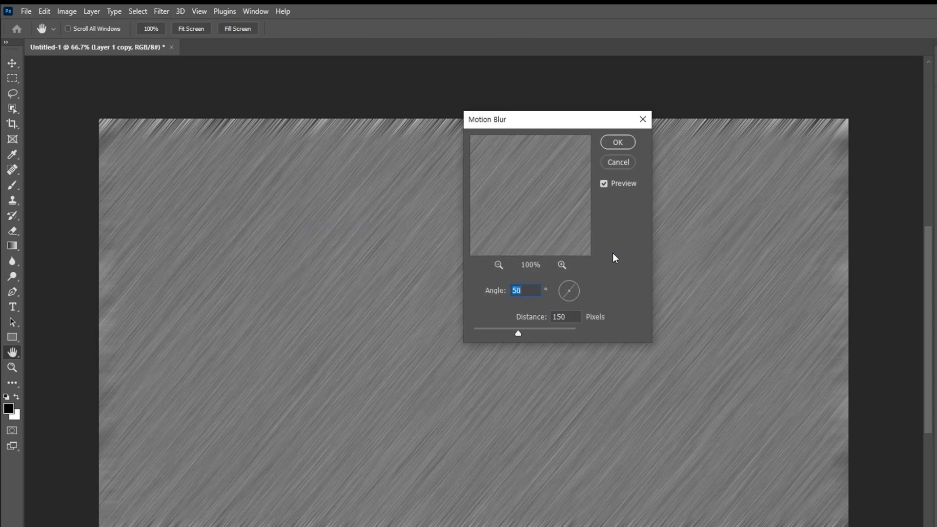
{"action": "left_click", "coordinate": [527, 292]}
{"action": "left_click", "coordinate": [553, 316]}
{"action": "type", "text": "150"}
{"action": "left_click", "coordinate": [617, 142]}
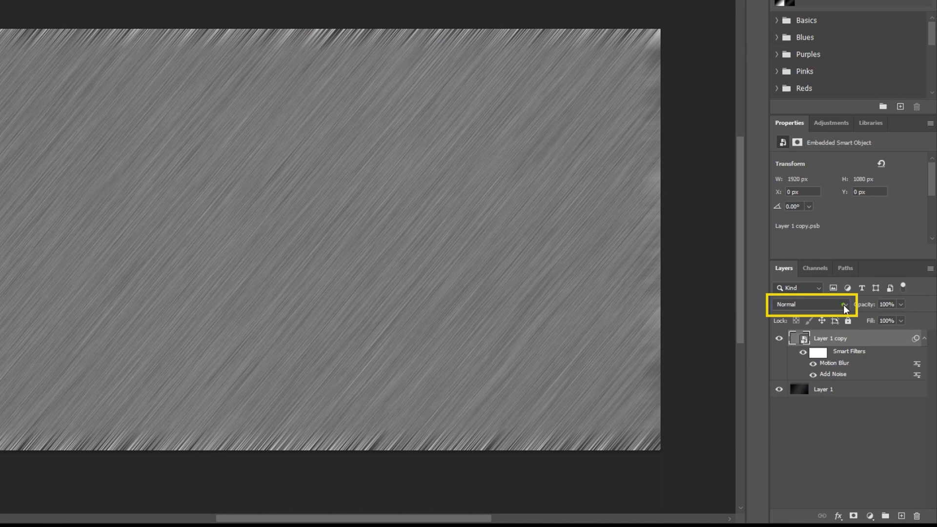
Set Layer 1 copy's blend mode to Overlay after briefly trying Darker Color.
{"action": "left_click", "coordinate": [844, 306]}
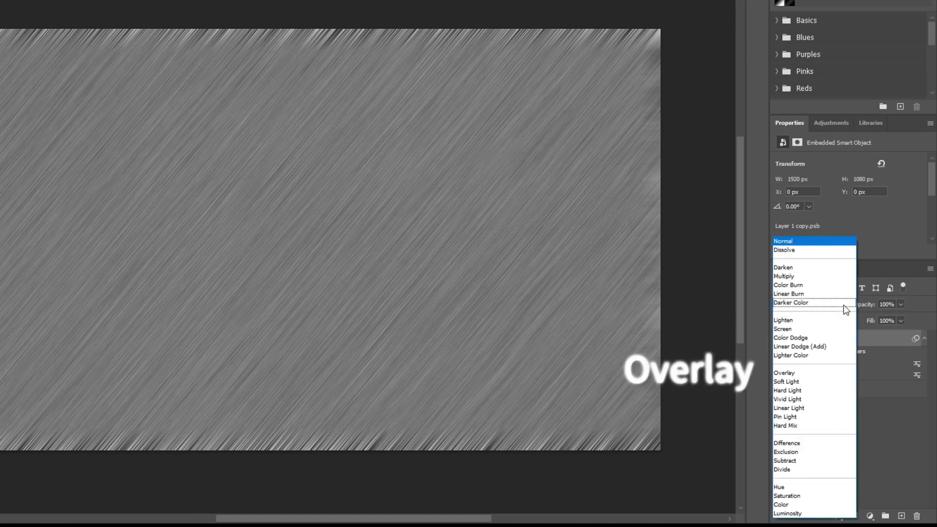
{"action": "left_click", "coordinate": [844, 305]}
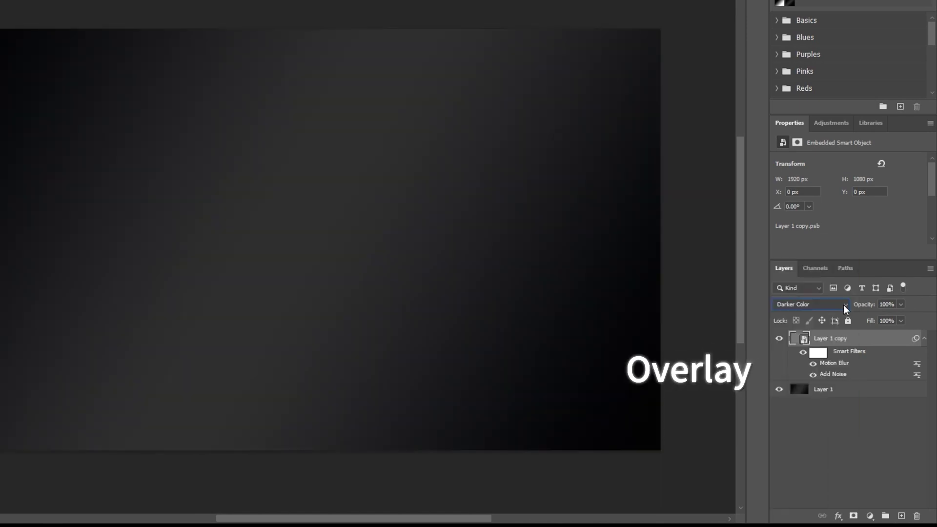
{"action": "left_click", "coordinate": [843, 304]}
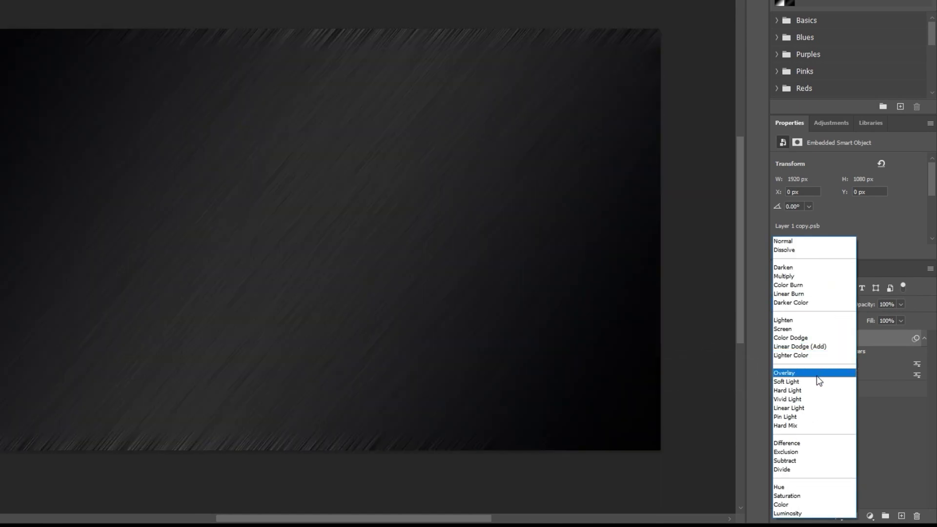
{"action": "left_click", "coordinate": [818, 374]}
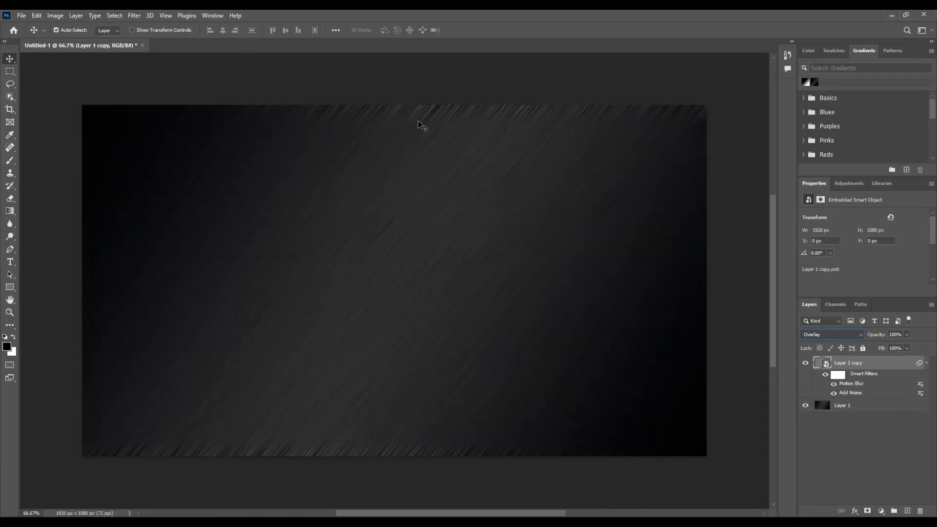
Free-transform Layer 1 copy to about 2022 × 1130 px, just past the canvas edges.
{"action": "key", "text": "ctrl"}
{"action": "key", "text": "ctrl"}
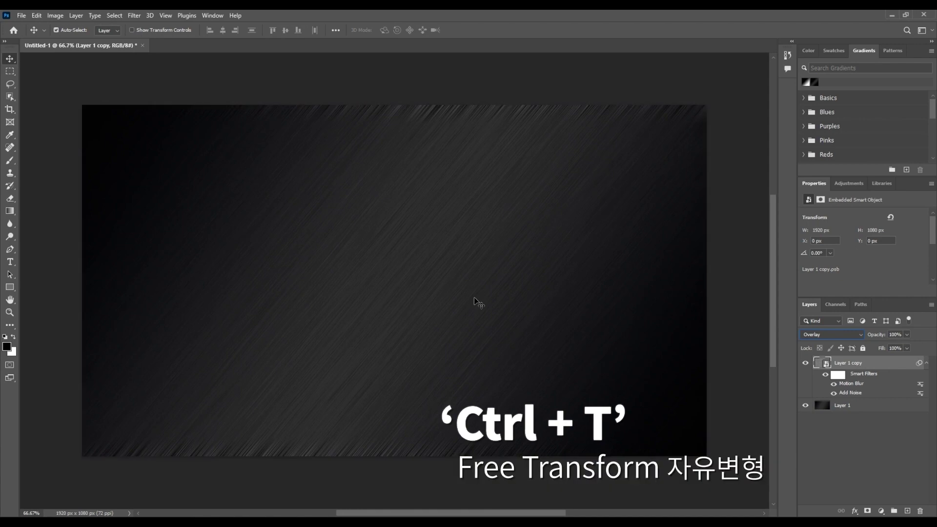
{"action": "key", "text": "ctrl+t"}
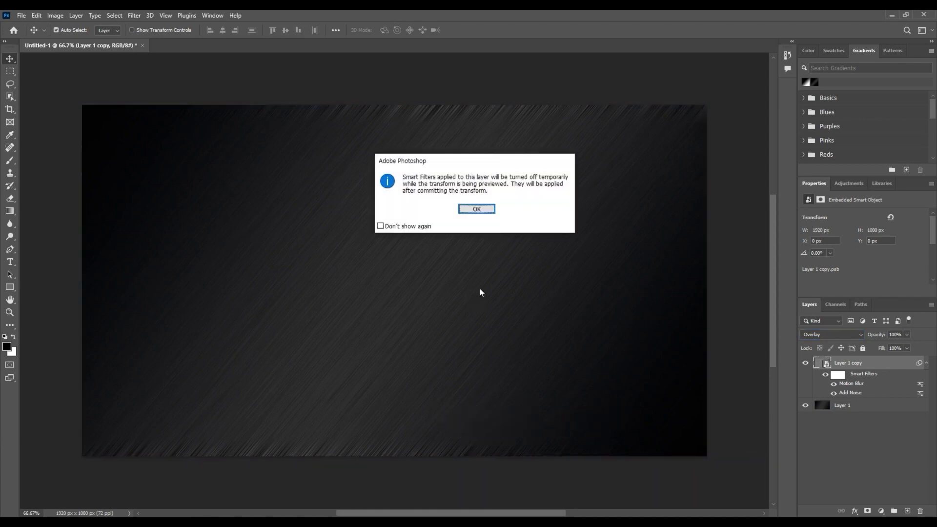
{"action": "left_click", "coordinate": [486, 210]}
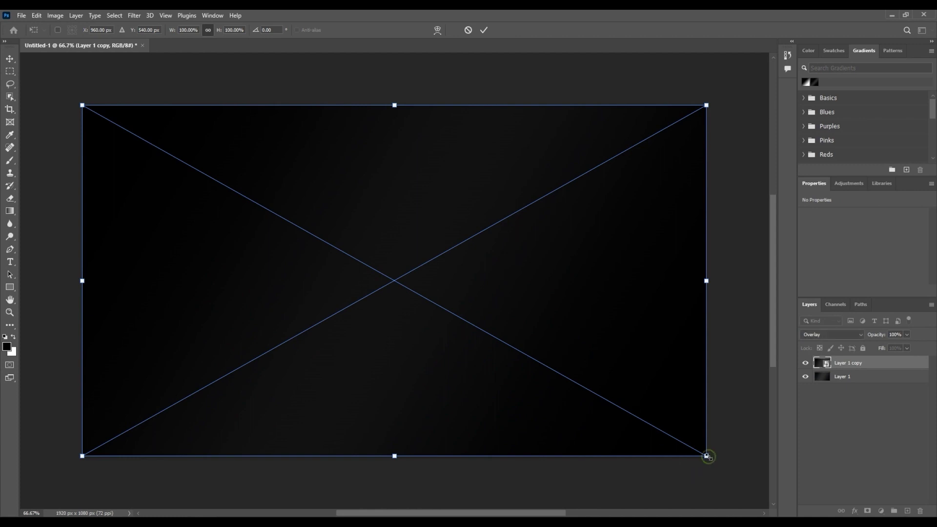
{"action": "left_click_drag", "start_coordinate": [707, 456], "coordinate": [719, 467]}
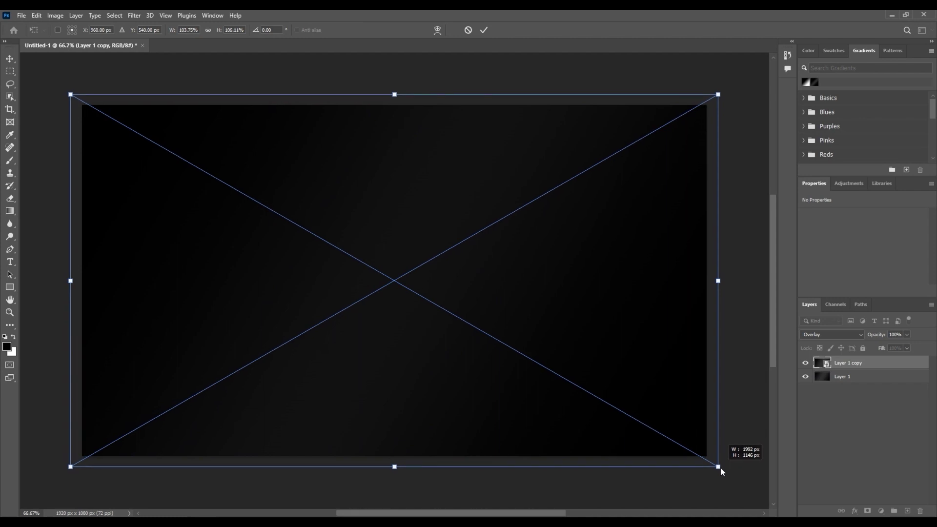
{"action": "left_click_drag", "start_coordinate": [720, 467], "coordinate": [723, 465]}
{"action": "key", "text": "Return"}
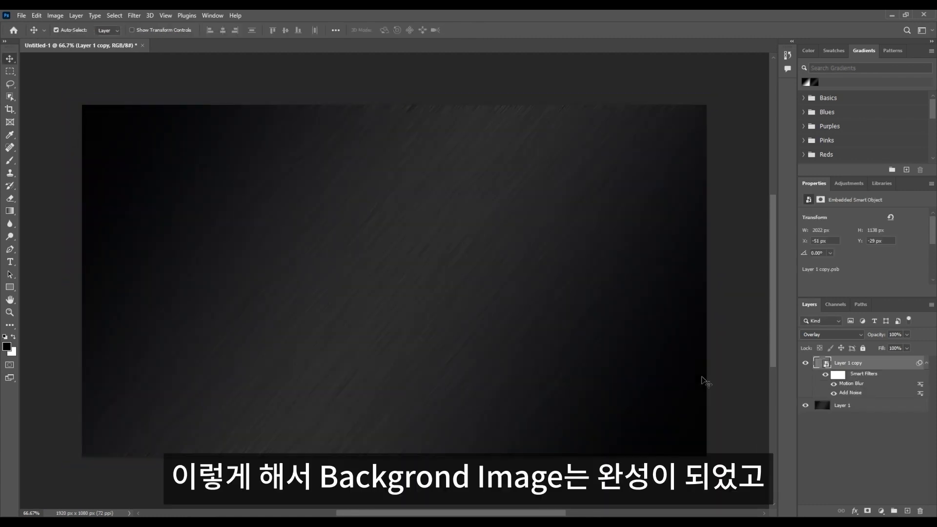
{"action": "left_click", "coordinate": [900, 419]}
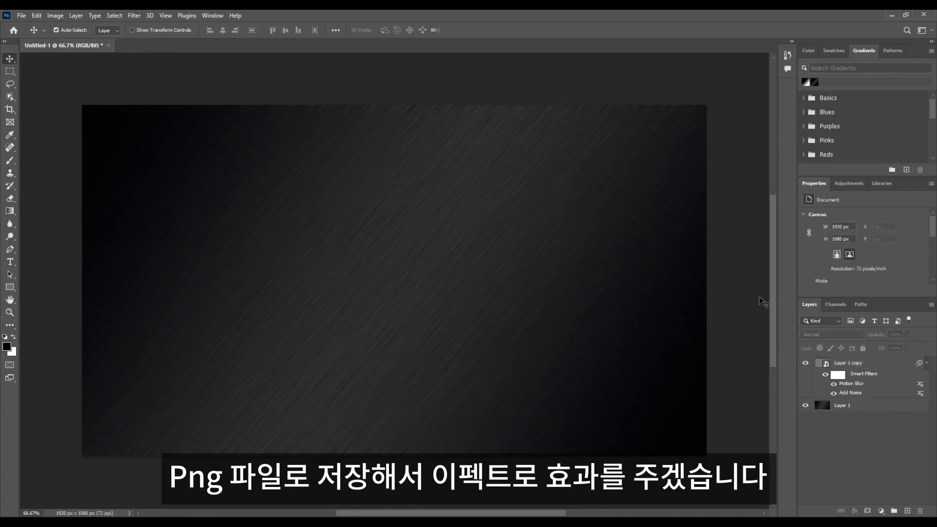